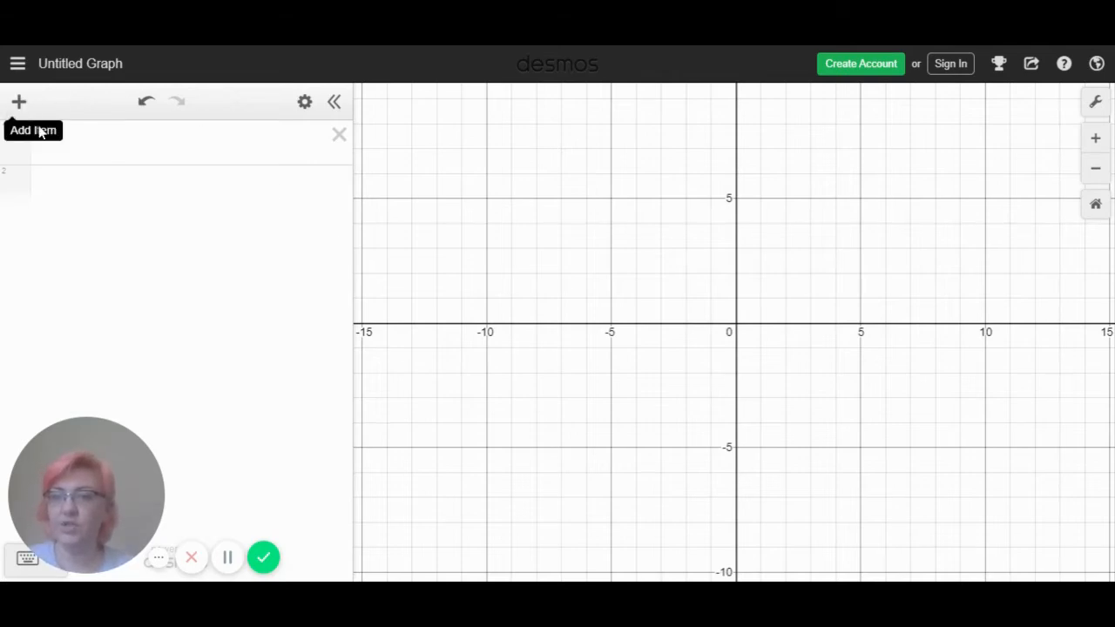
# - Graph a circle centred at the origin by entering the equation (x-0)^2+(y-0)^2=25 in the first expression
pyautogui.click(94, 161)
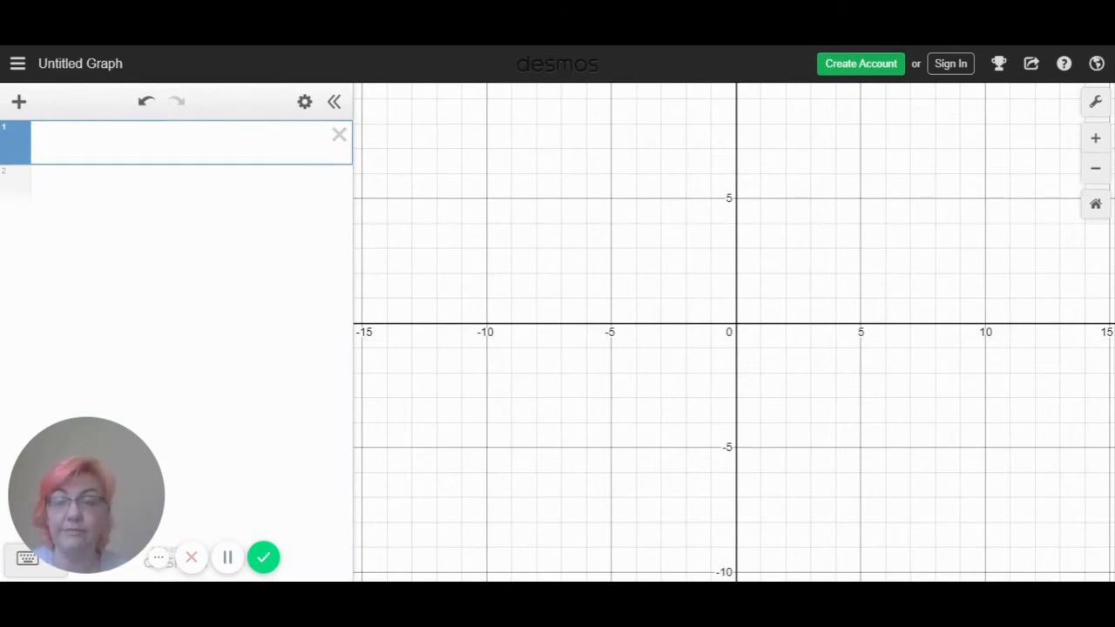
pyautogui.write('(')
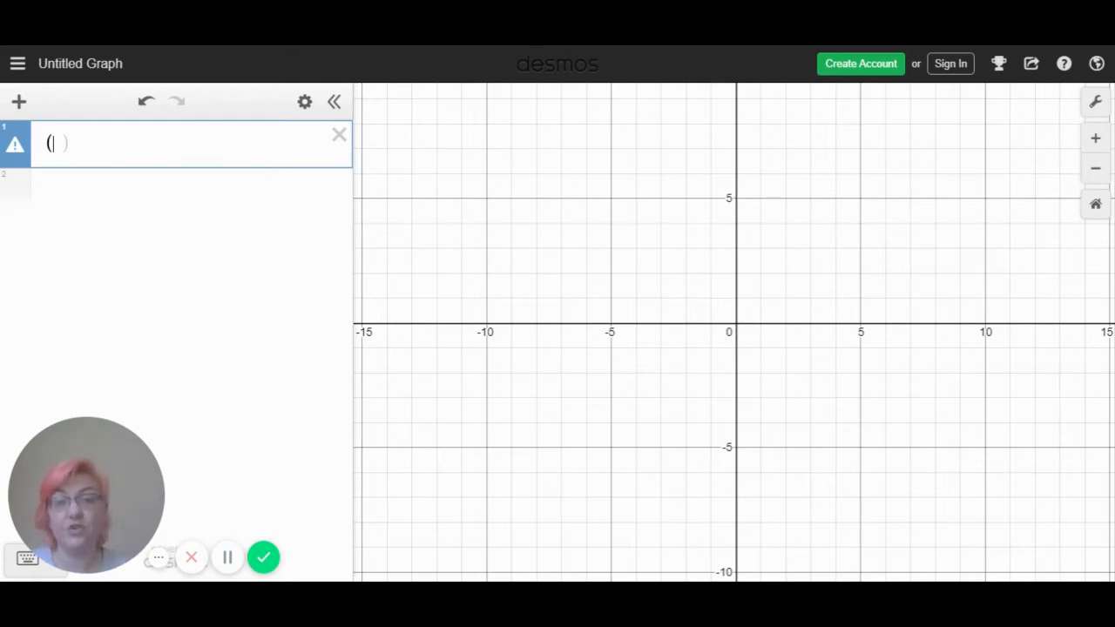
pyautogui.write('x')
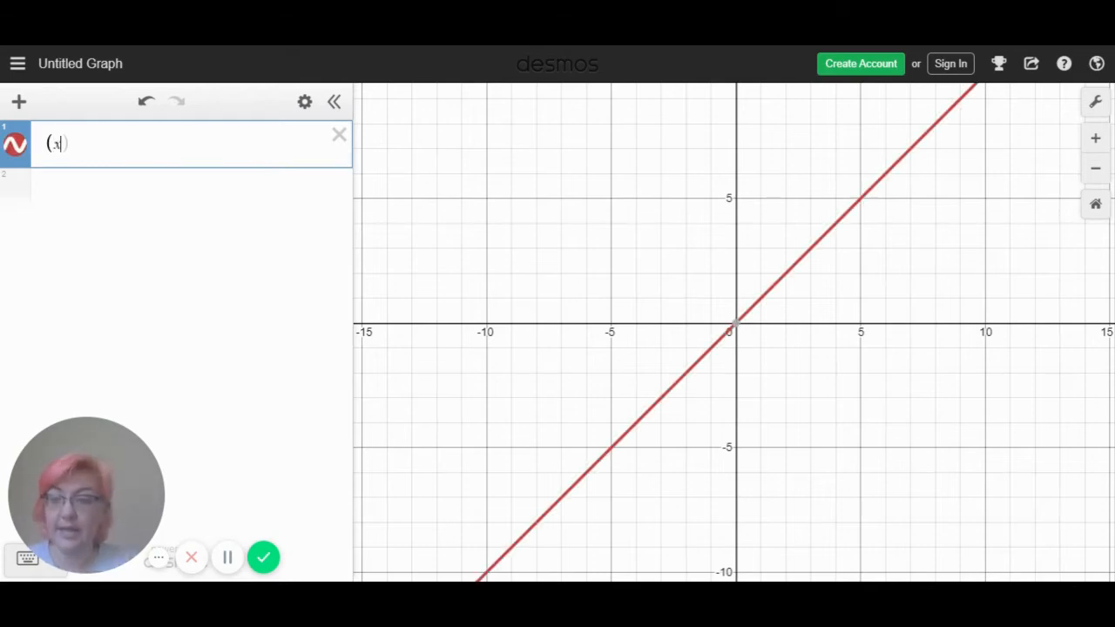
pyautogui.write('-0')
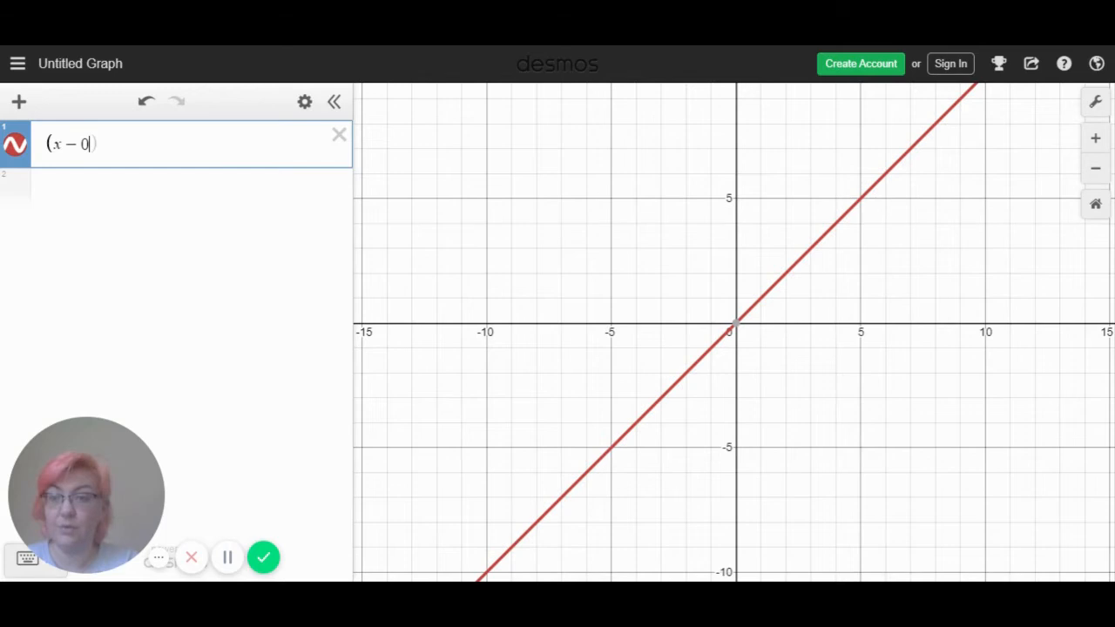
pyautogui.write(')')
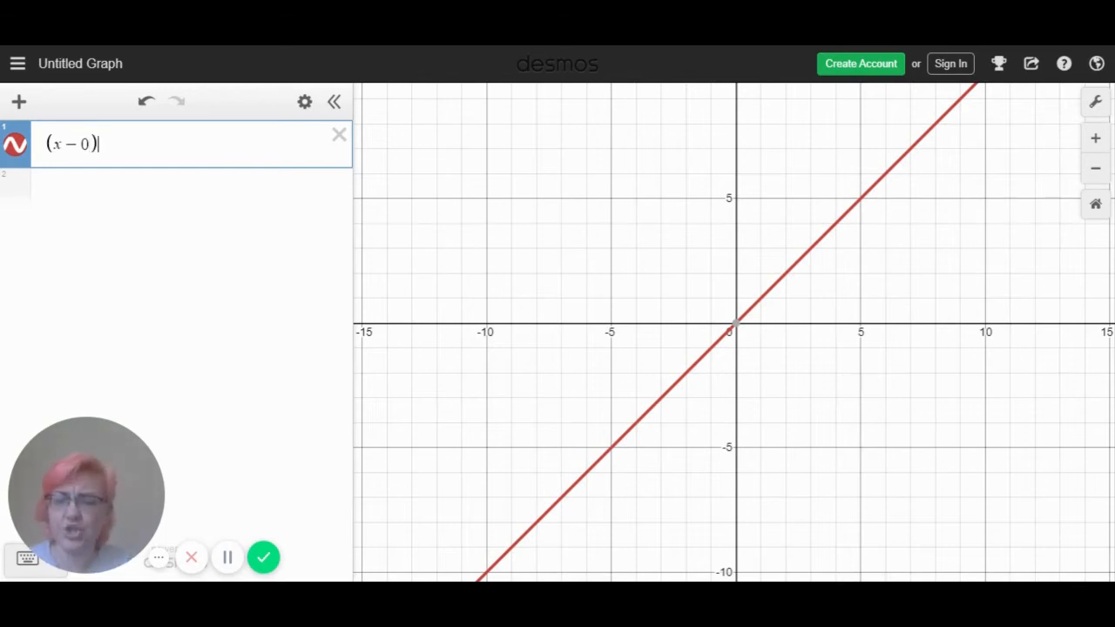
pyautogui.write('^')
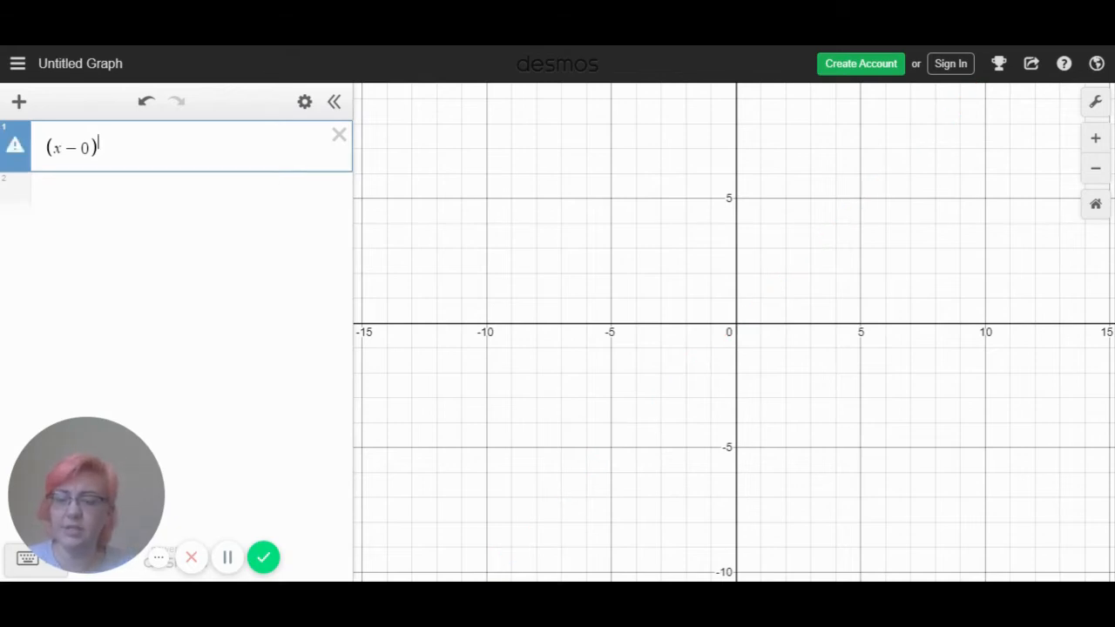
pyautogui.write('2')
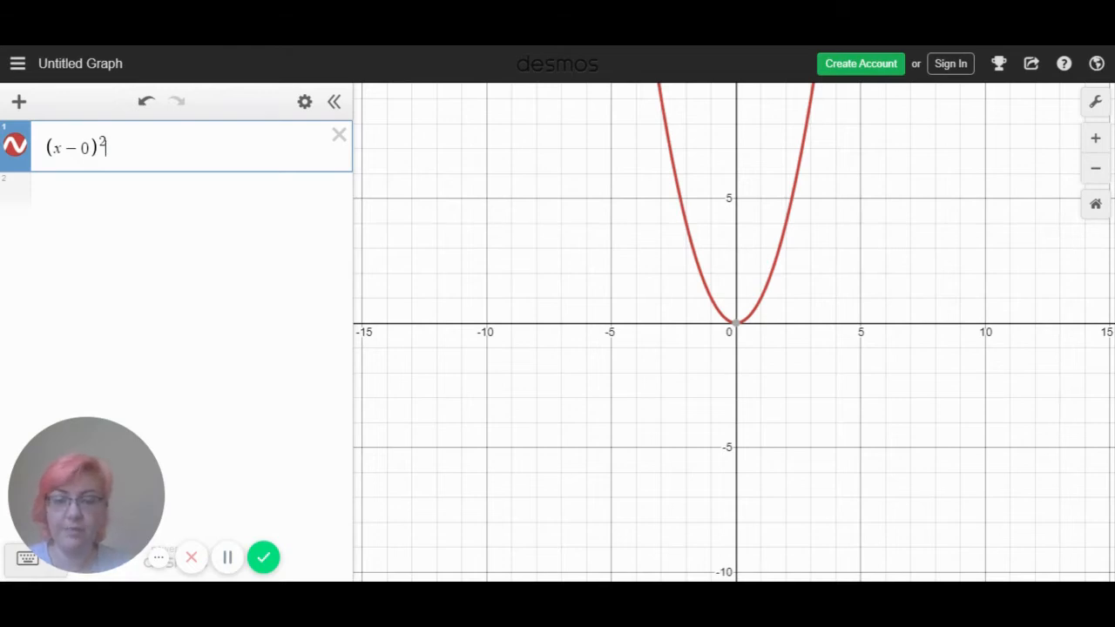
pyautogui.press('Right')
pyautogui.write('+')
pyautogui.write('(y')
pyautogui.write('-')
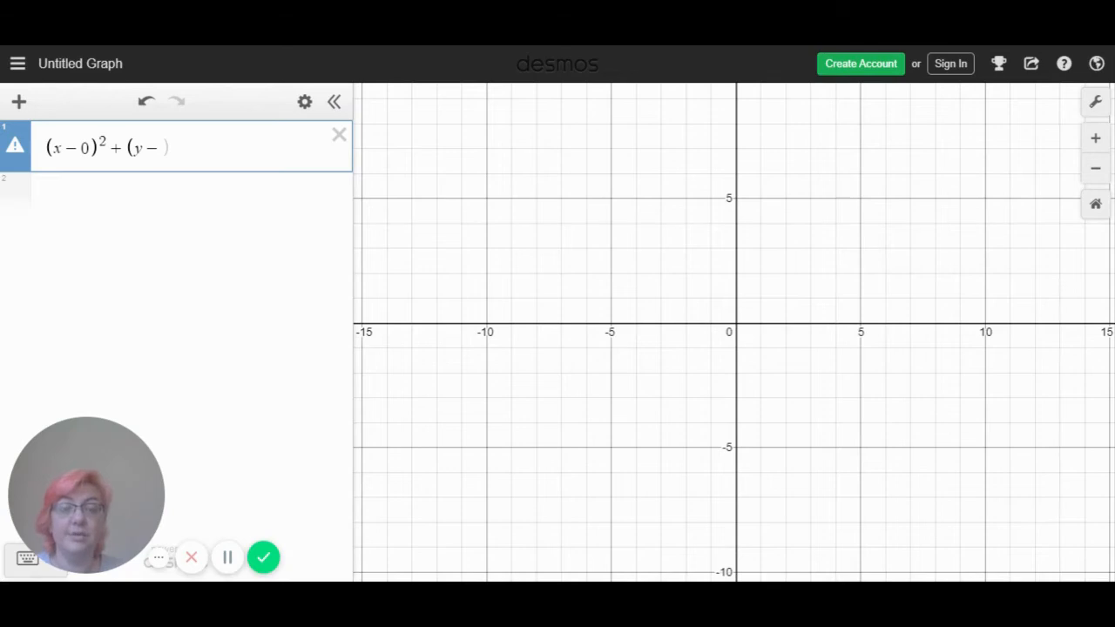
pyautogui.write('0)')
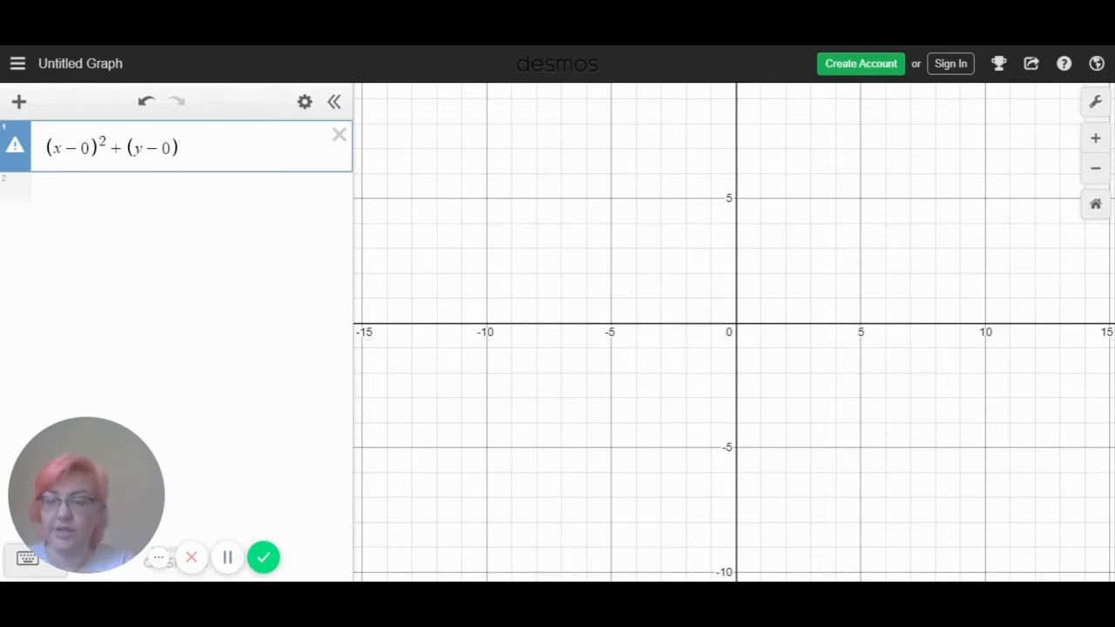
pyautogui.write('^2 ')
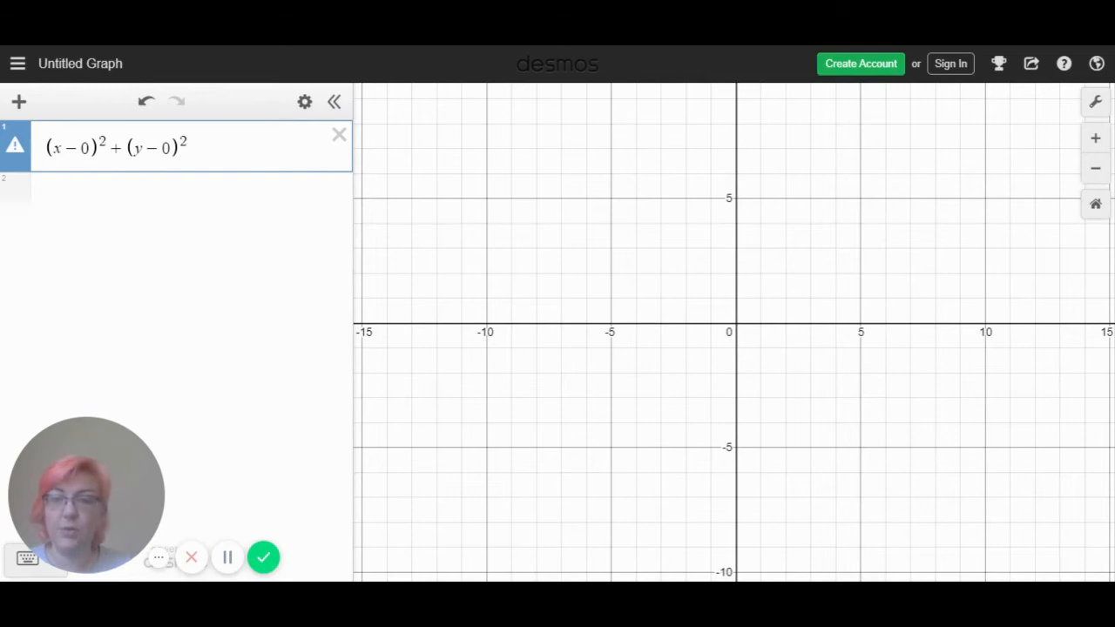
pyautogui.write('=')
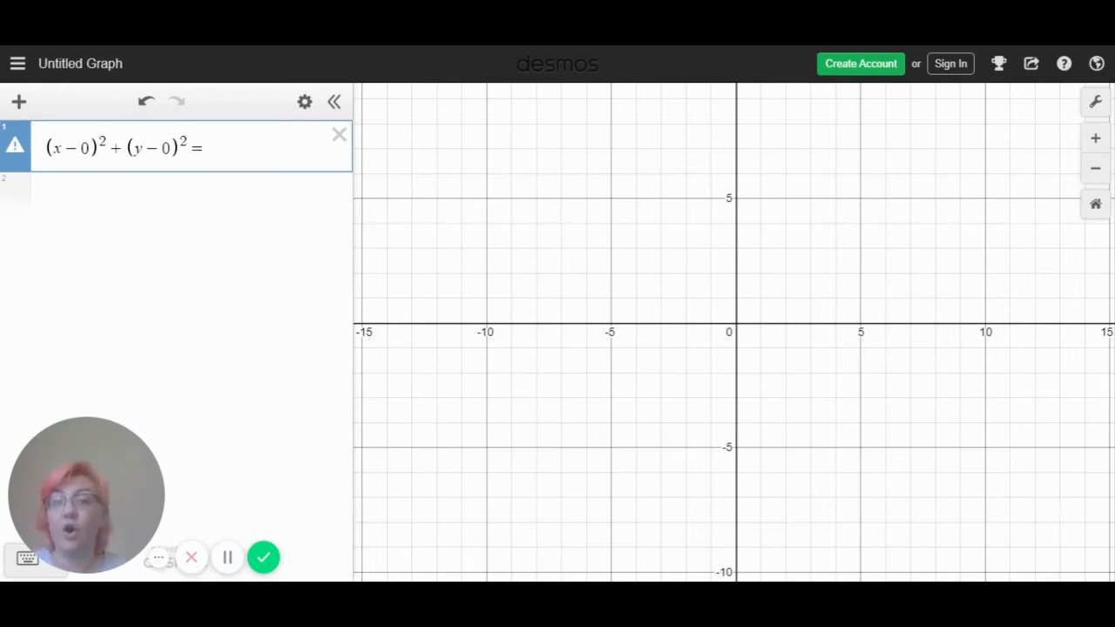
pyautogui.write('25')
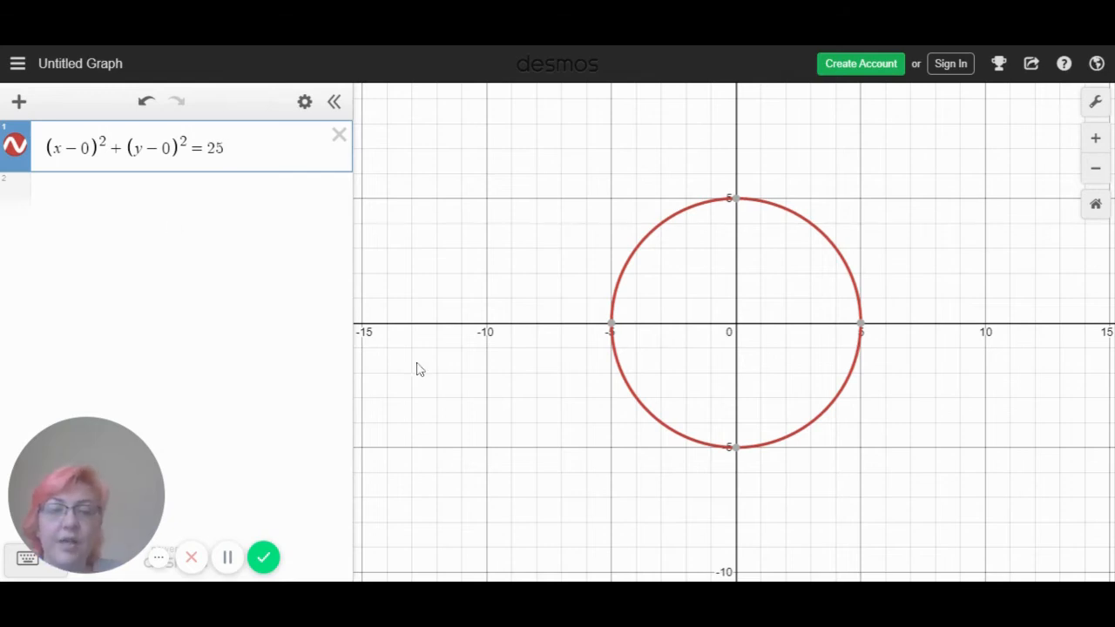
pyautogui.moveTo(611, 331)
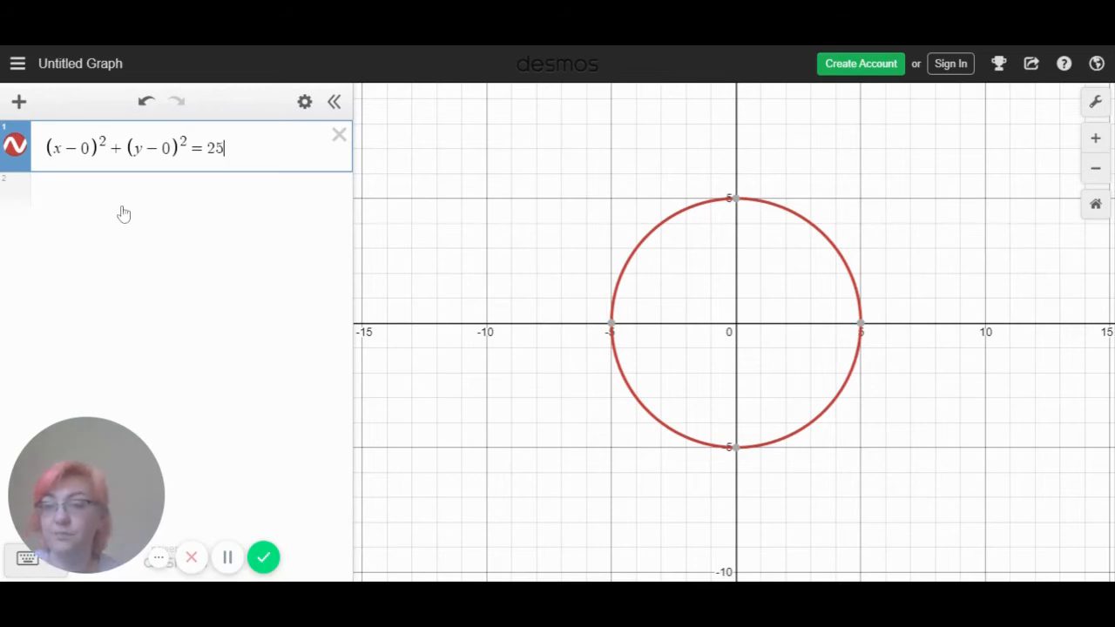
# - Add a second circle with the equation (x+5)^2+(y-0)^2=25 below the first expression
pyautogui.click(96, 199)
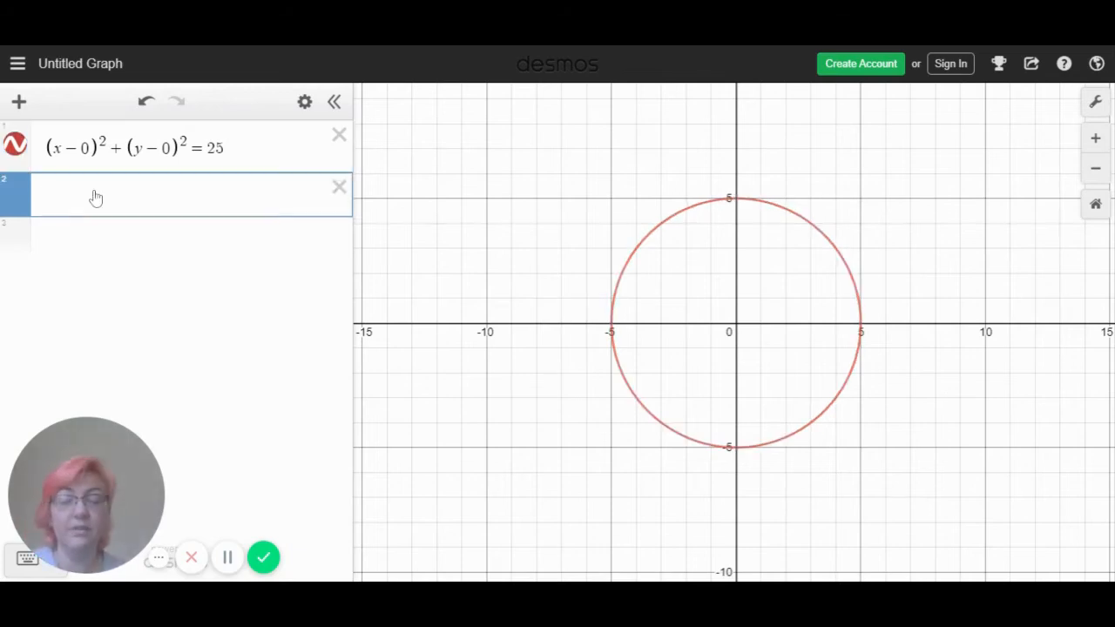
pyautogui.write('(x')
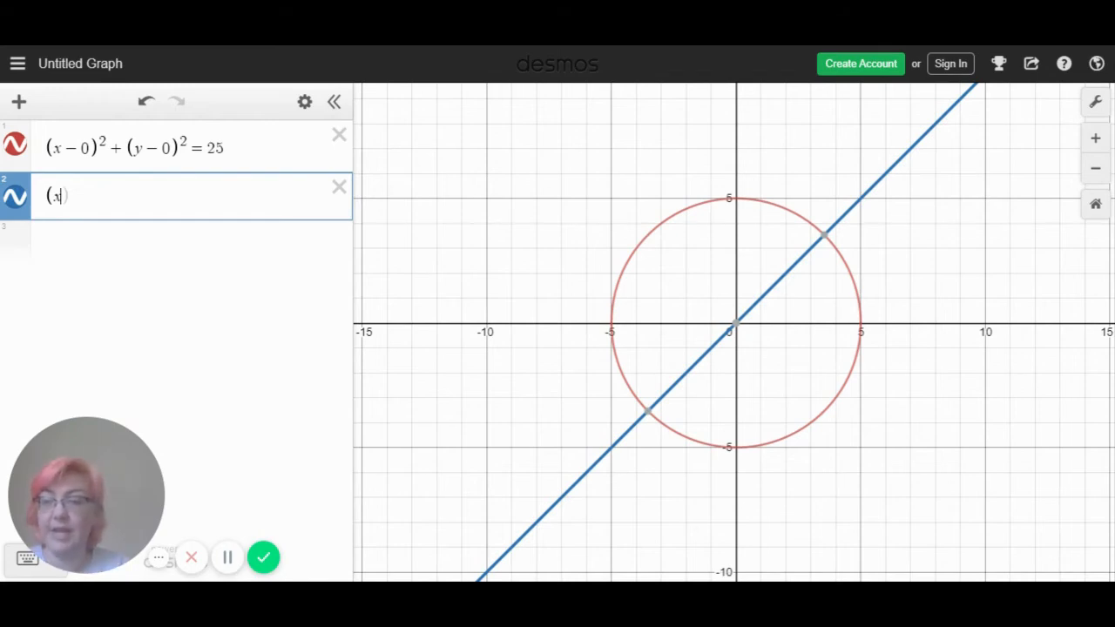
pyautogui.write('+5)')
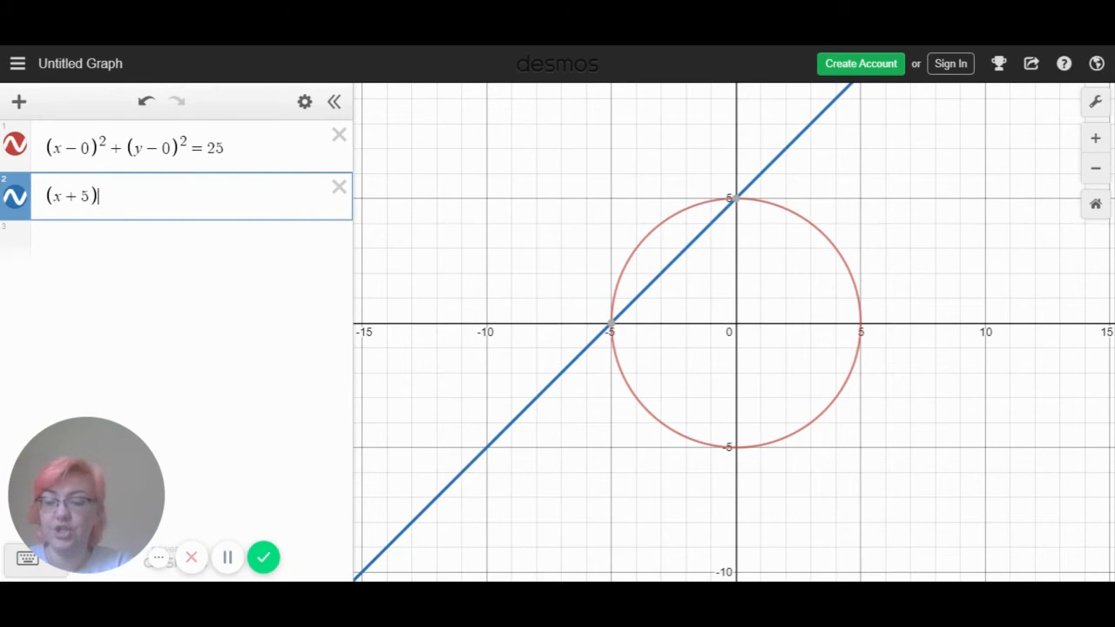
pyautogui.write('^2')
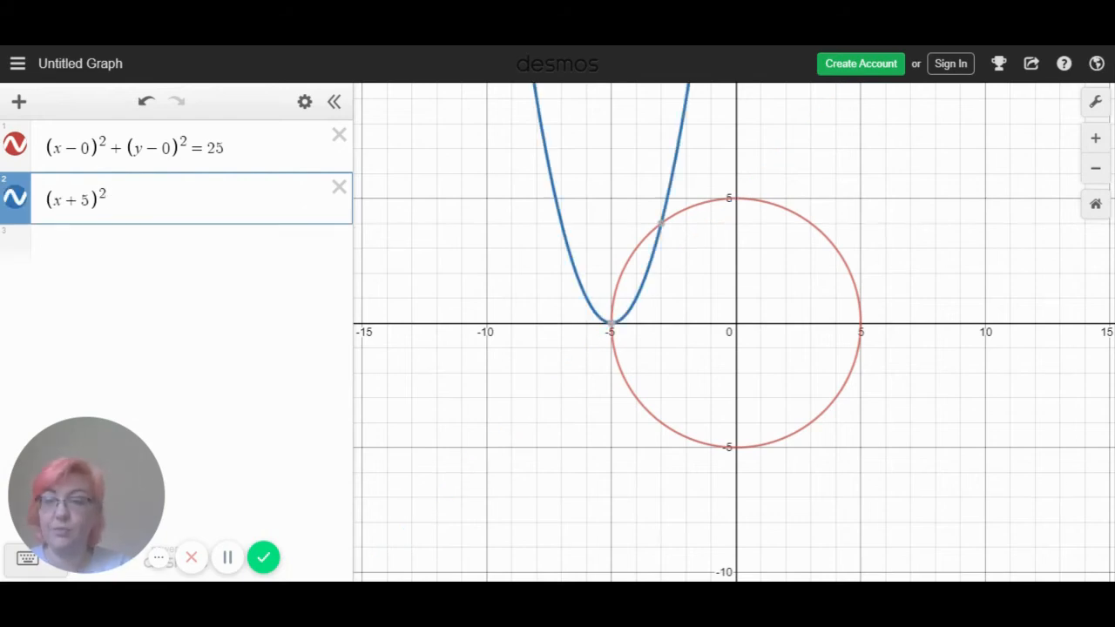
pyautogui.write('+(')
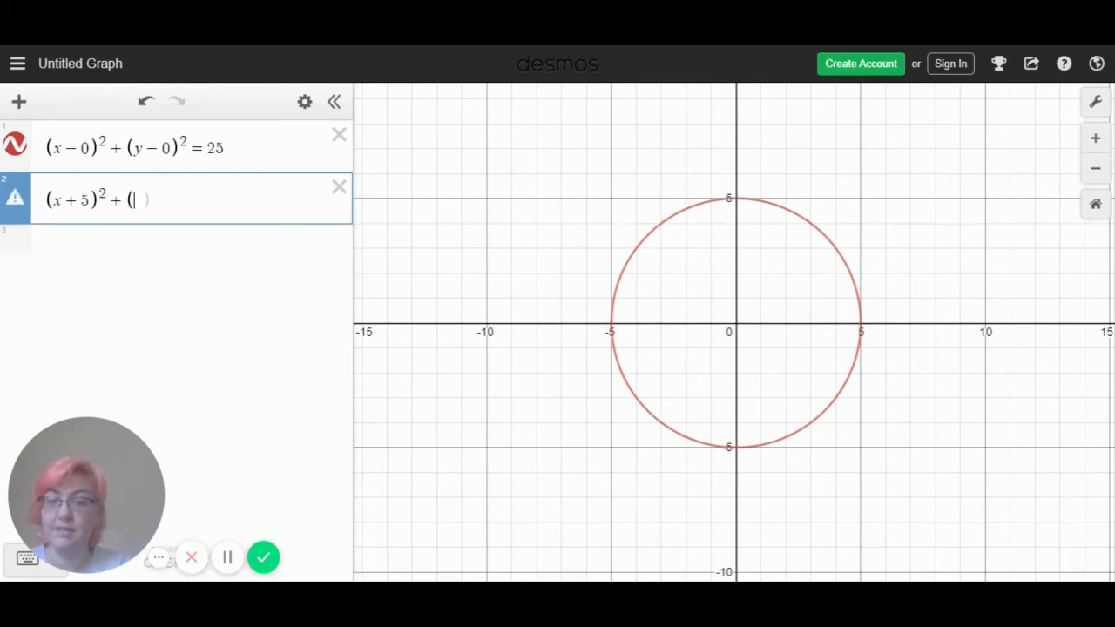
pyautogui.write('y-')
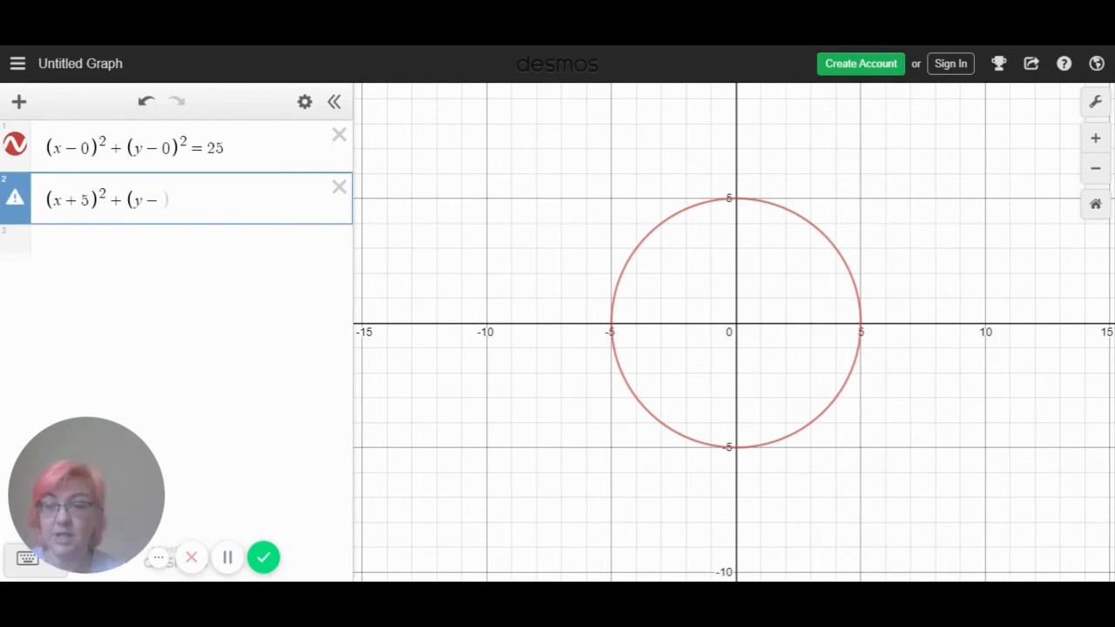
pyautogui.write('0)')
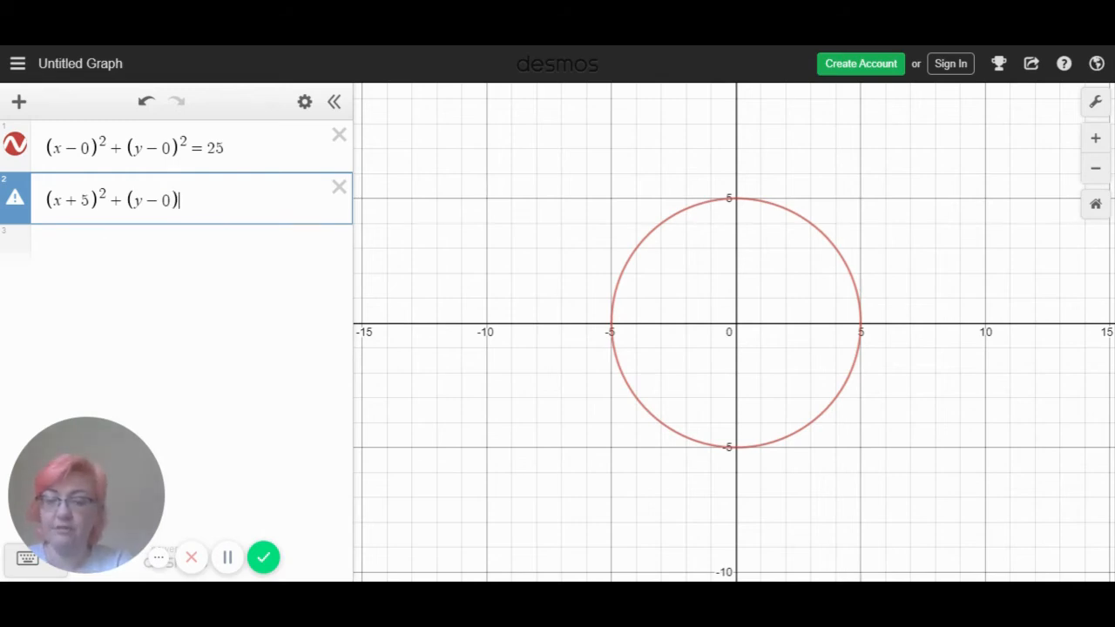
pyautogui.write('^2')
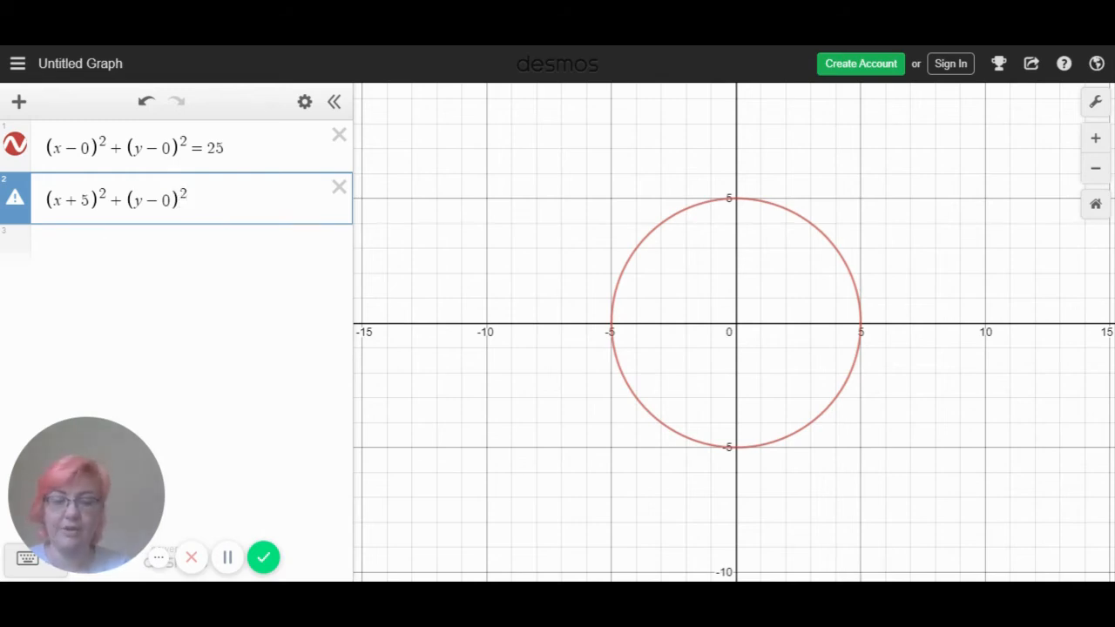
pyautogui.write('=')
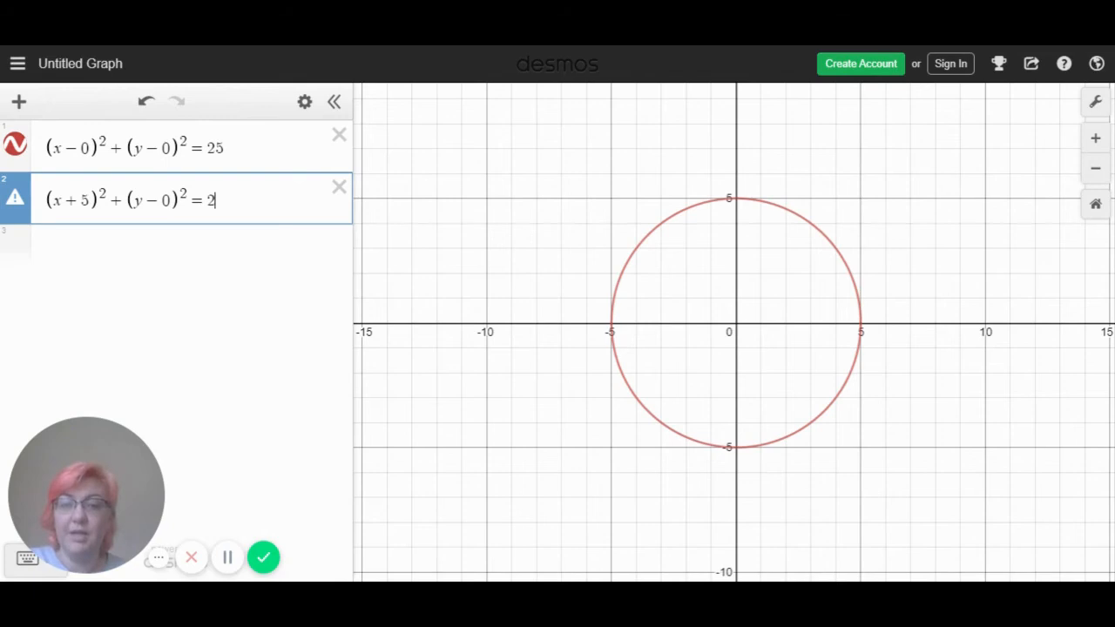
pyautogui.write('25')
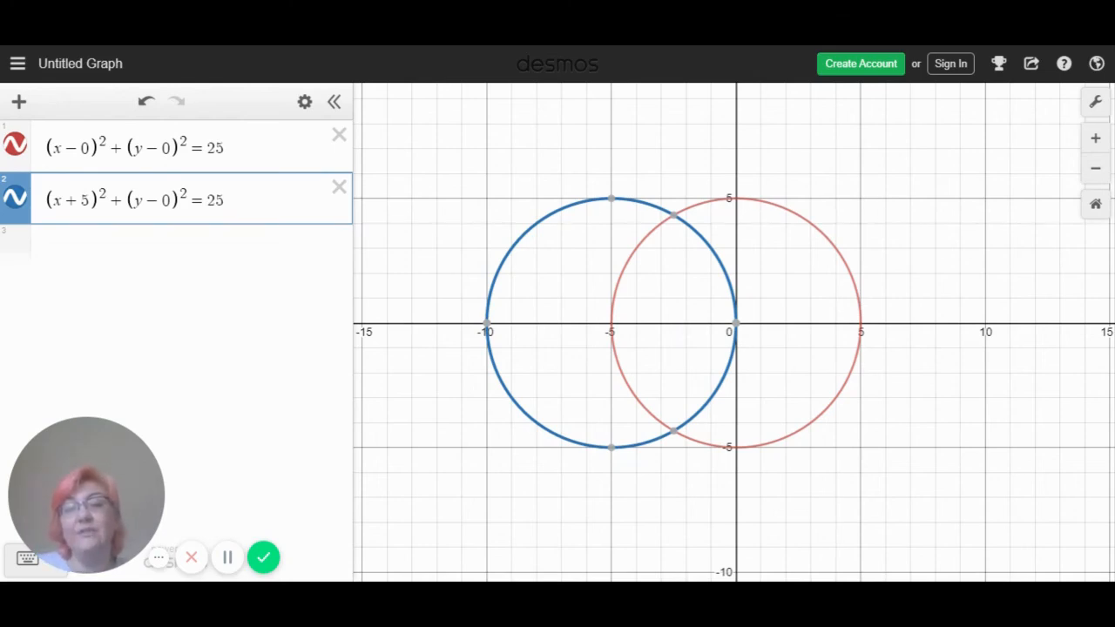
# - Add a third circle with the equation (x+2.5)^2+(y-7.5)^2=25 below the second expression
pyautogui.click(173, 253)
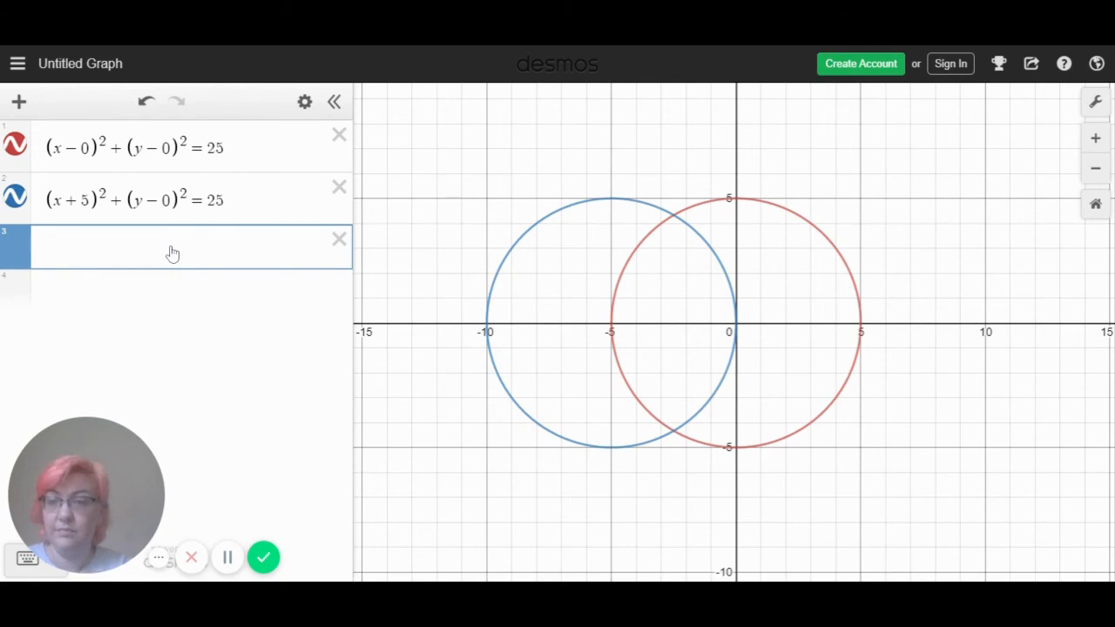
pyautogui.write('(x ')
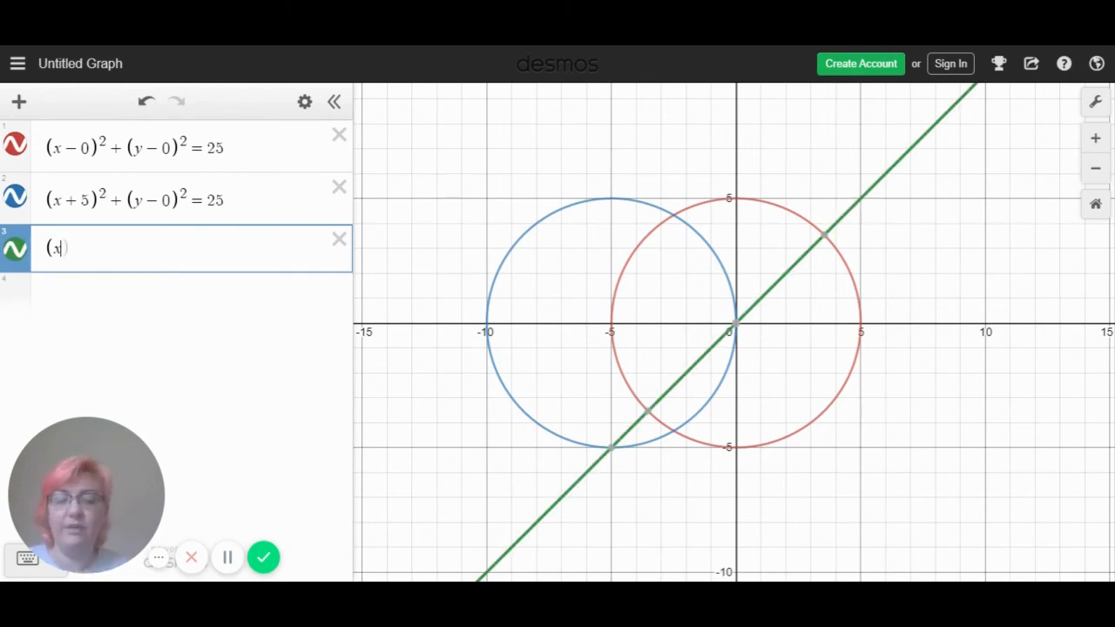
pyautogui.write('+ 2.5')
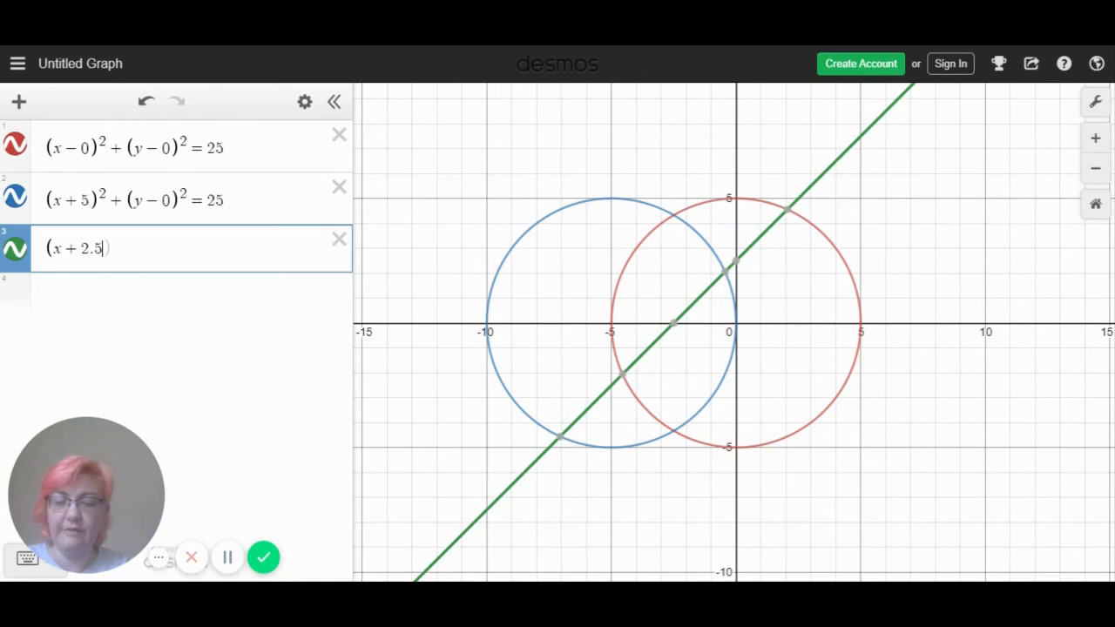
pyautogui.write(')')
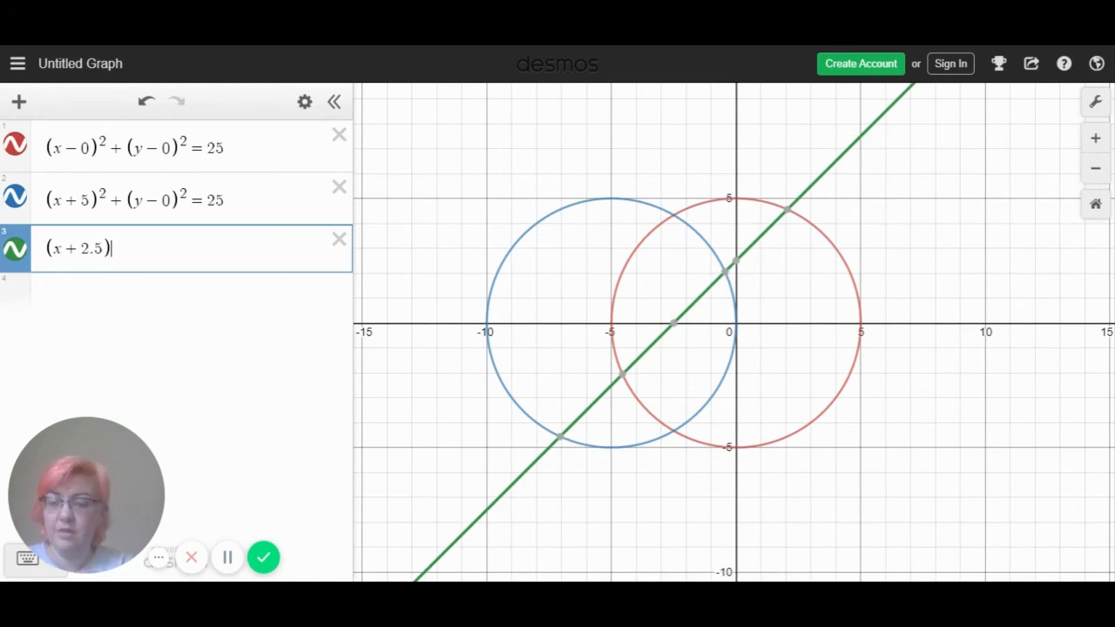
pyautogui.write('^2')
pyautogui.press('Right')
pyautogui.write('+')
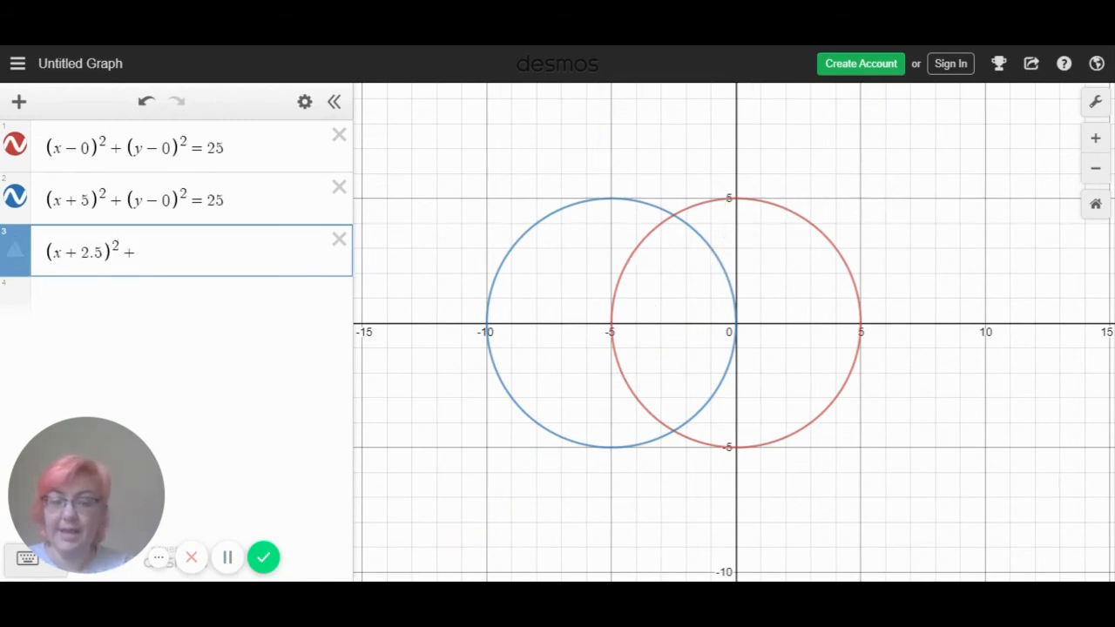
pyautogui.write('(y-')
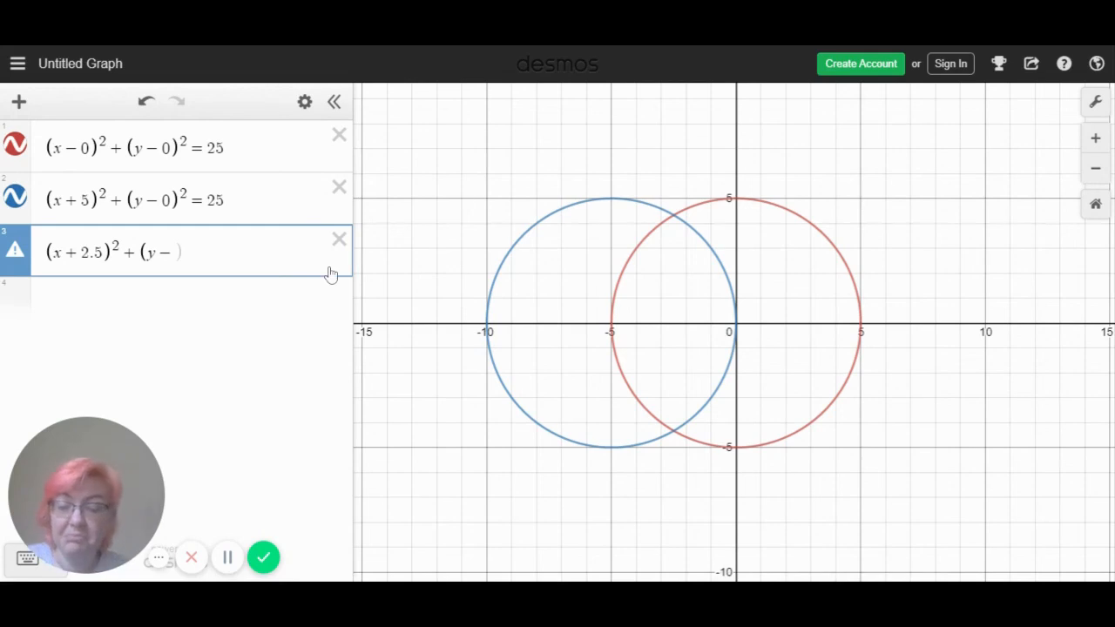
pyautogui.write('7.5)^2 = ')
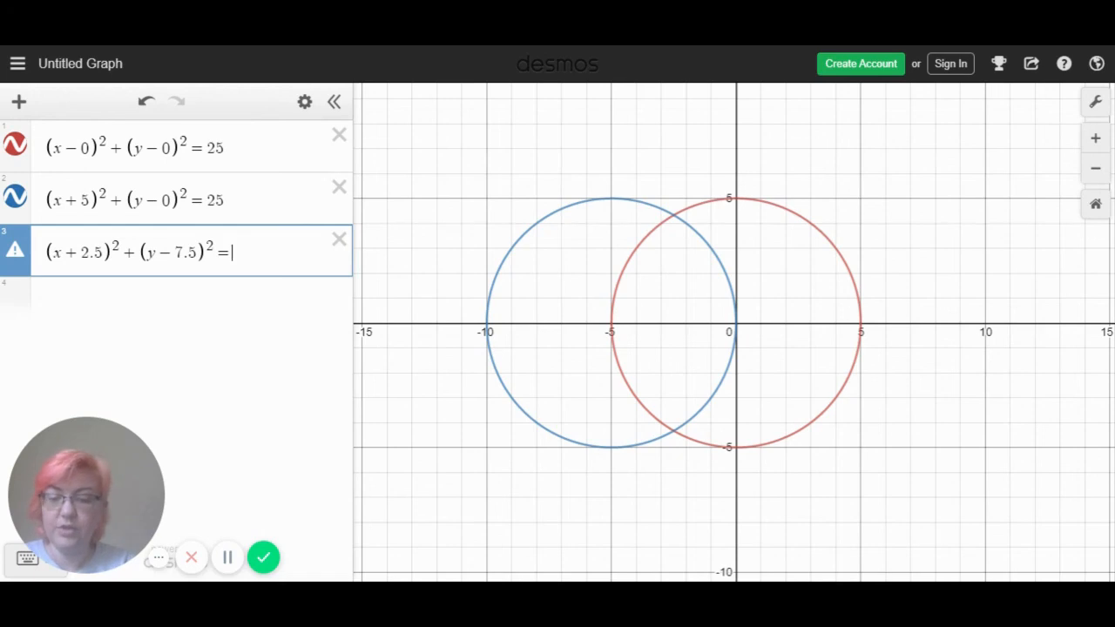
pyautogui.write('25')
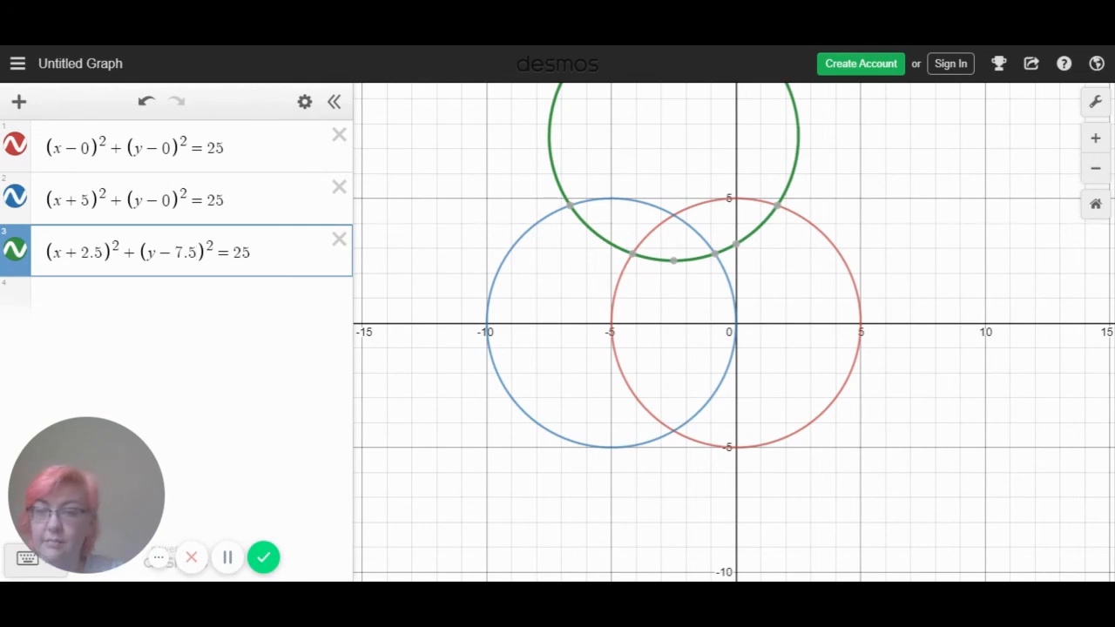
# - Change the y-term of the third circle's equation to (y-5)^2
pyautogui.press('BackSpace')
pyautogui.press('BackSpace')
pyautogui.press('BackSpace')
pyautogui.write('5')
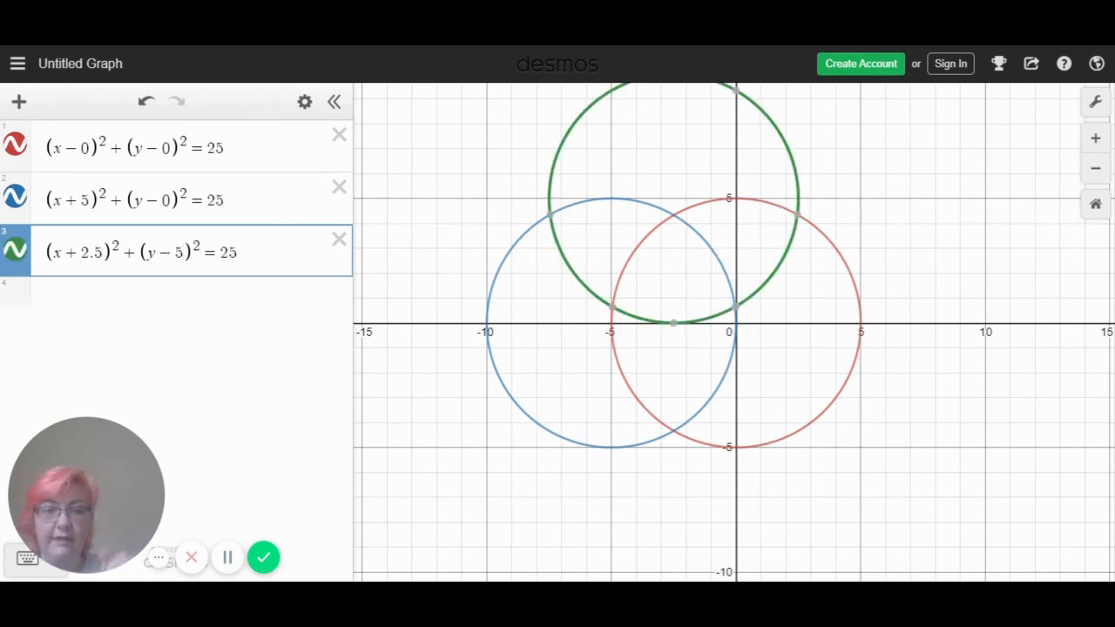